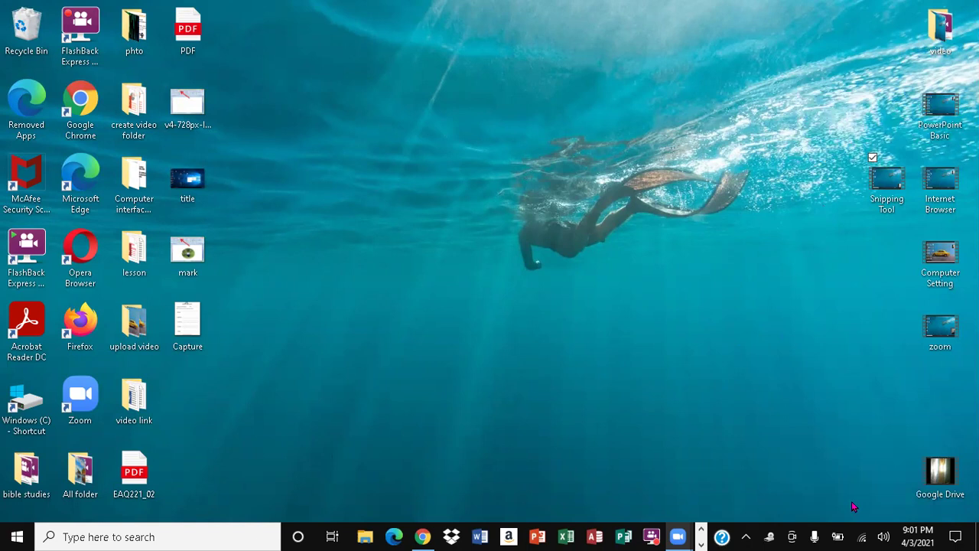
Step: Bring back the ESD-USB (F:) window maximized and close the extra Quick access window
click(365, 536)
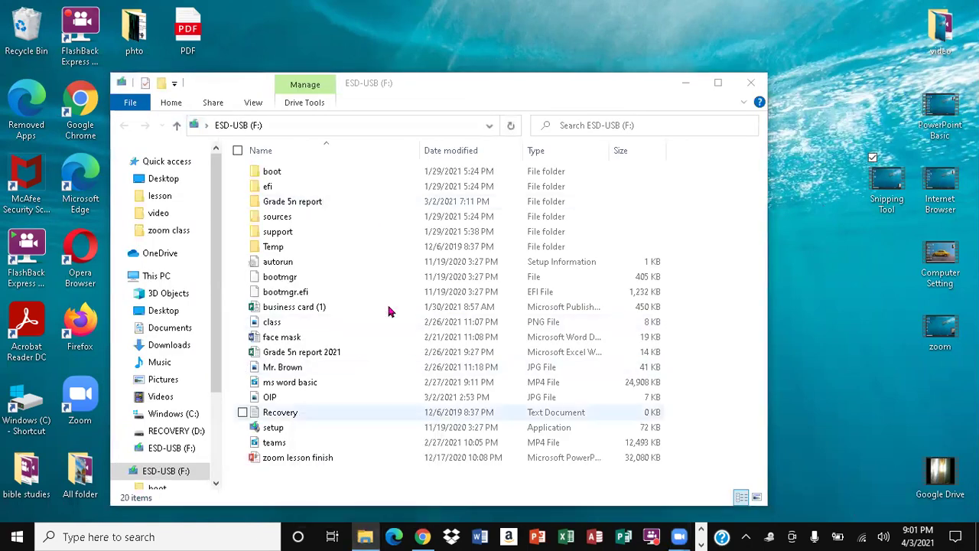
key(super+e)
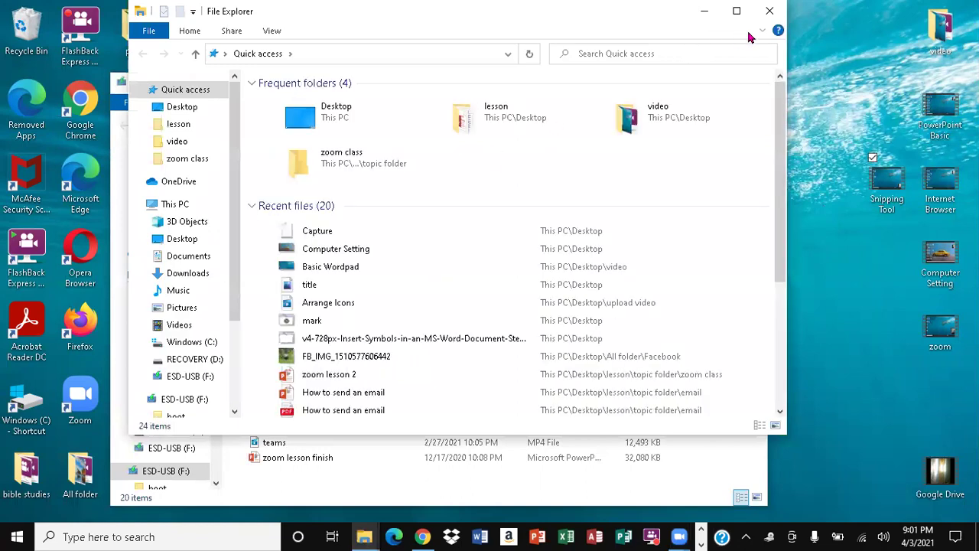
click(769, 11)
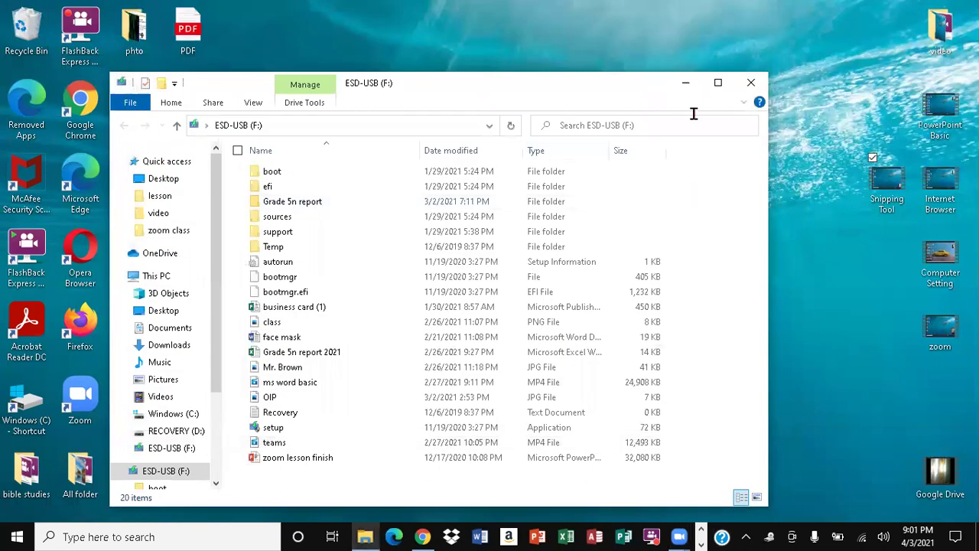
click(718, 82)
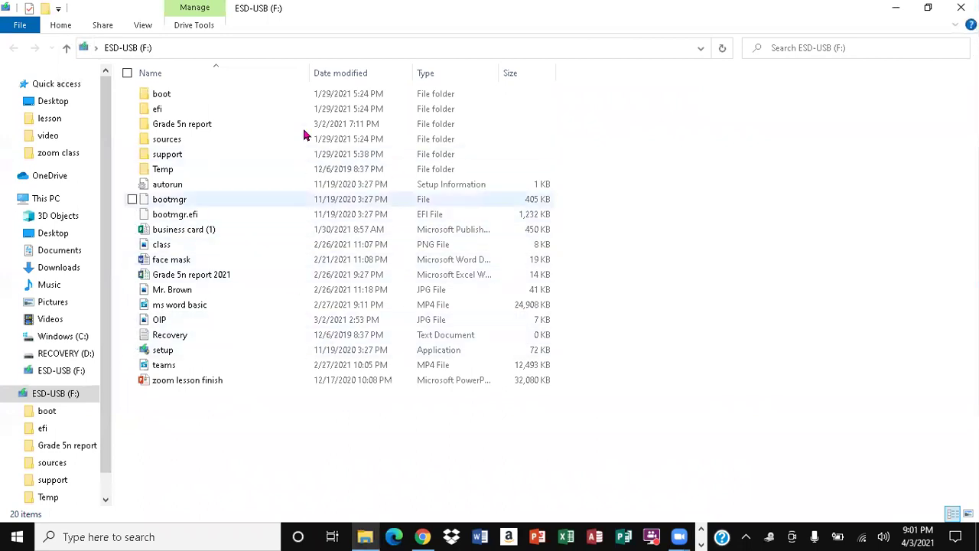
Step: Open the ESD-USB (F:) drive from This PC to check its files, then minimize to the desktop
click(36, 201)
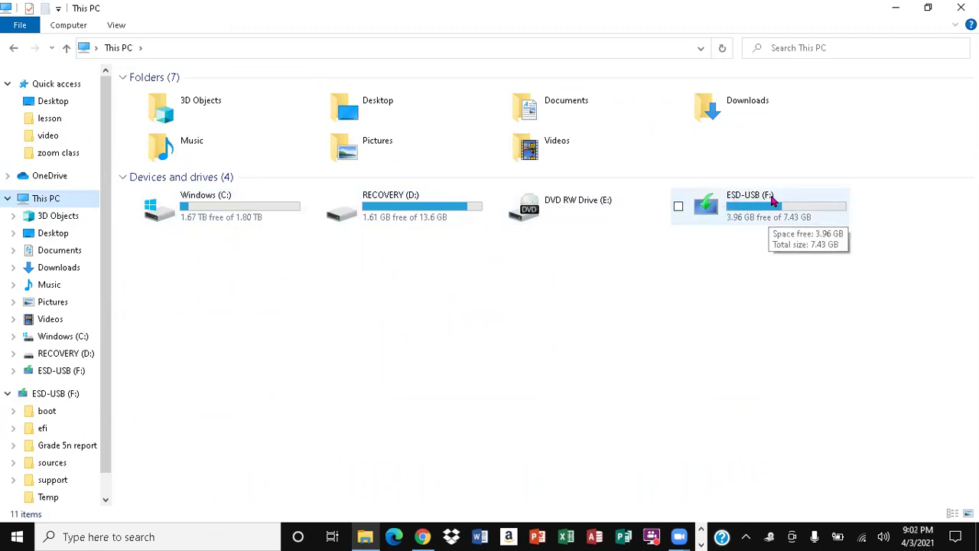
click(729, 200)
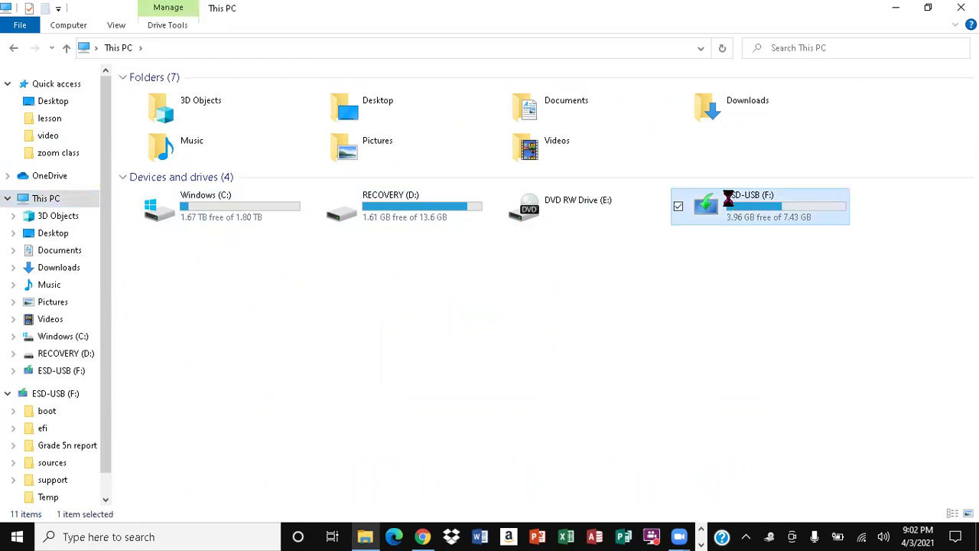
right_click(728, 199)
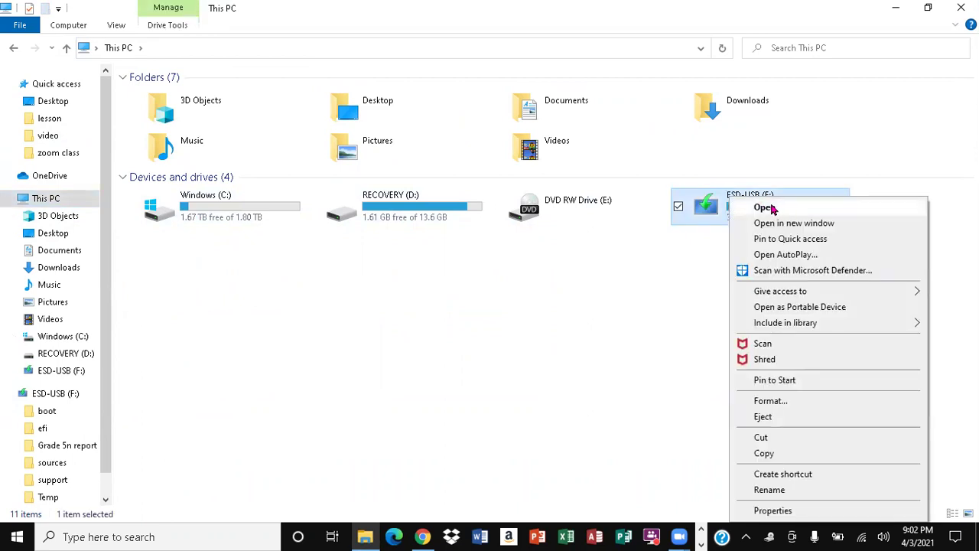
click(765, 207)
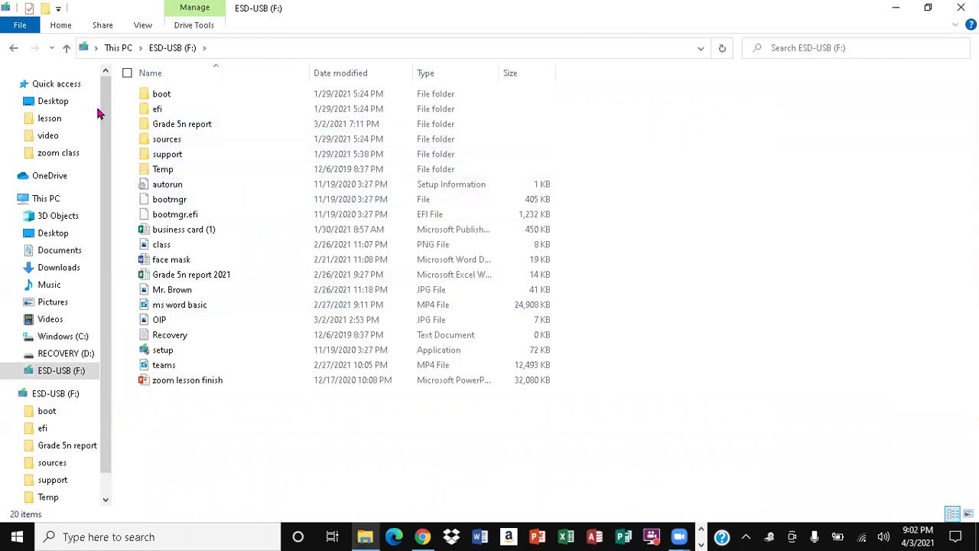
click(13, 49)
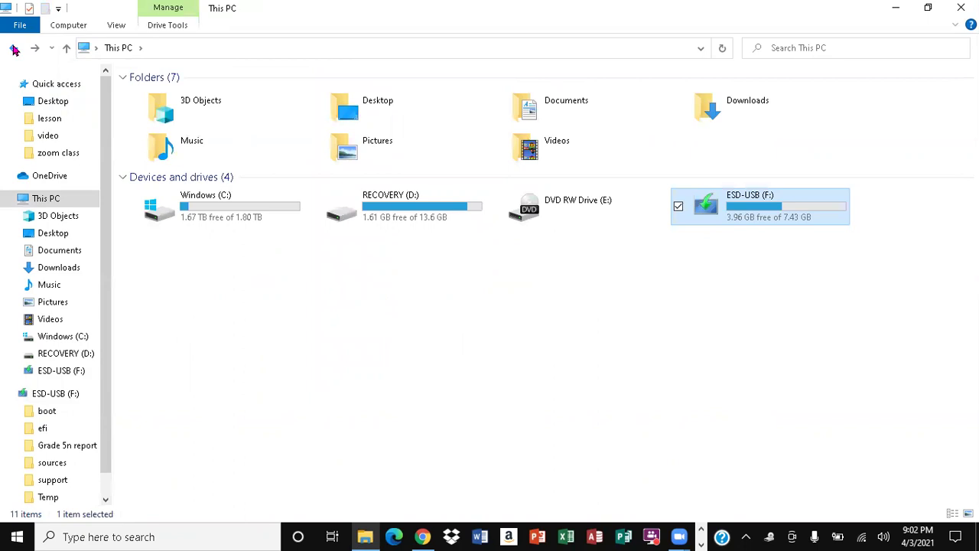
click(14, 49)
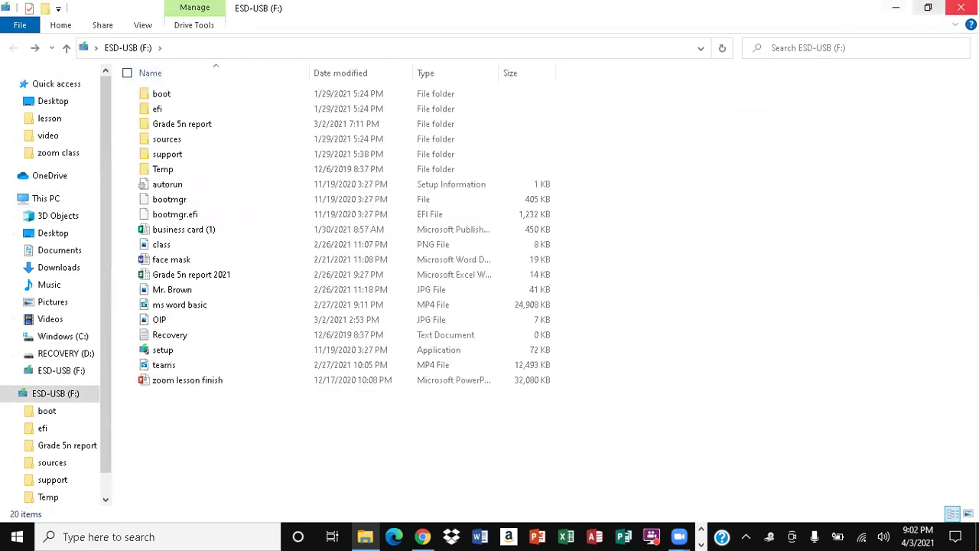
click(896, 8)
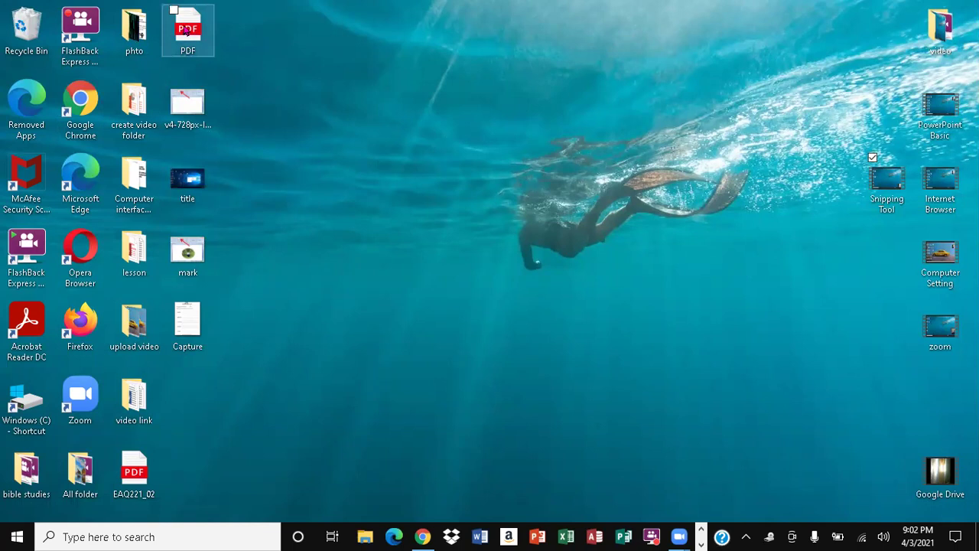
Step: Move the desktop PDF icon to an open spot and send it to ESD-USB (F:)
drag(186, 31, 368, 83)
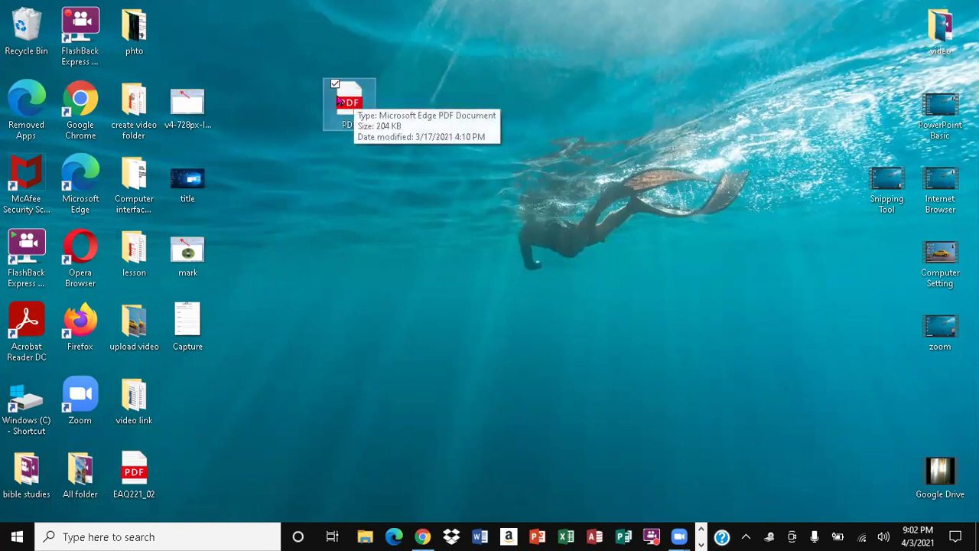
double_click(343, 108)
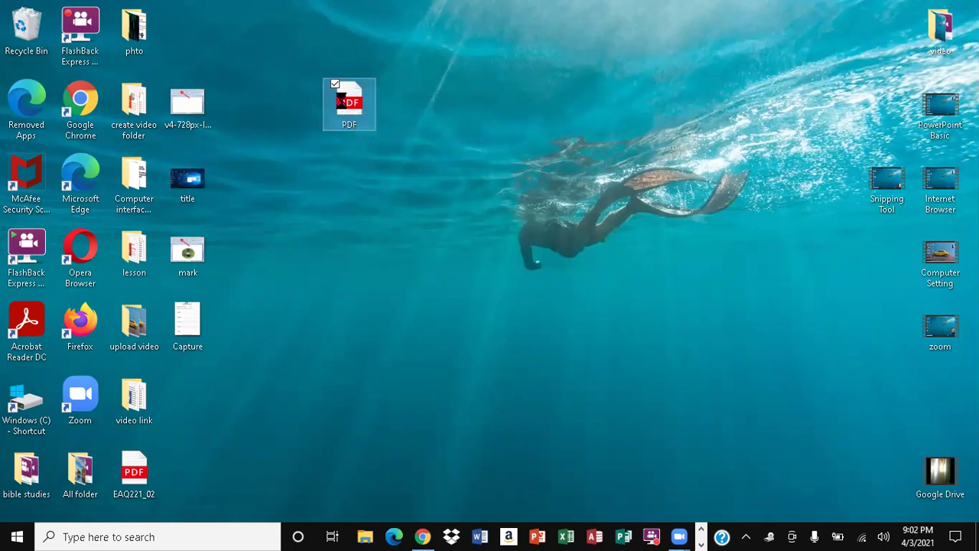
right_click(342, 101)
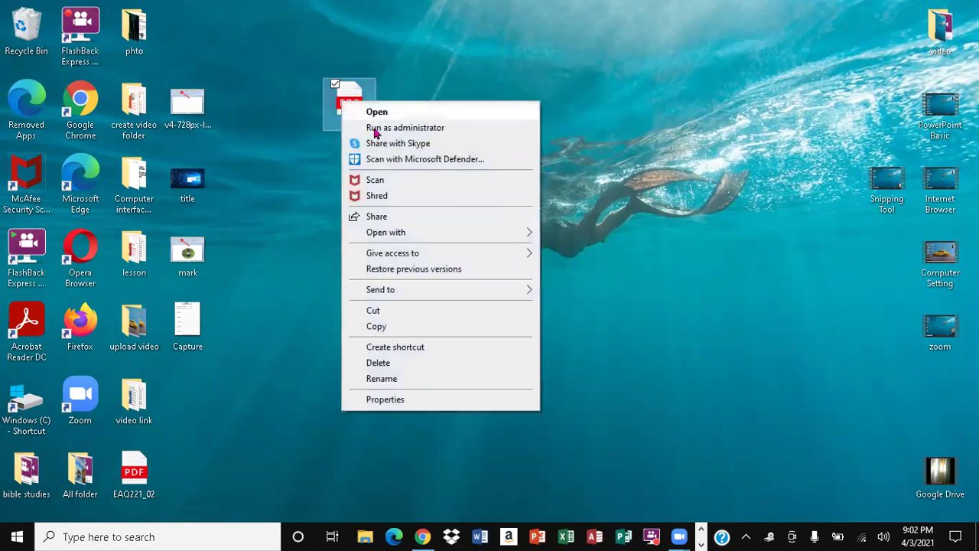
mouse_move(403, 291)
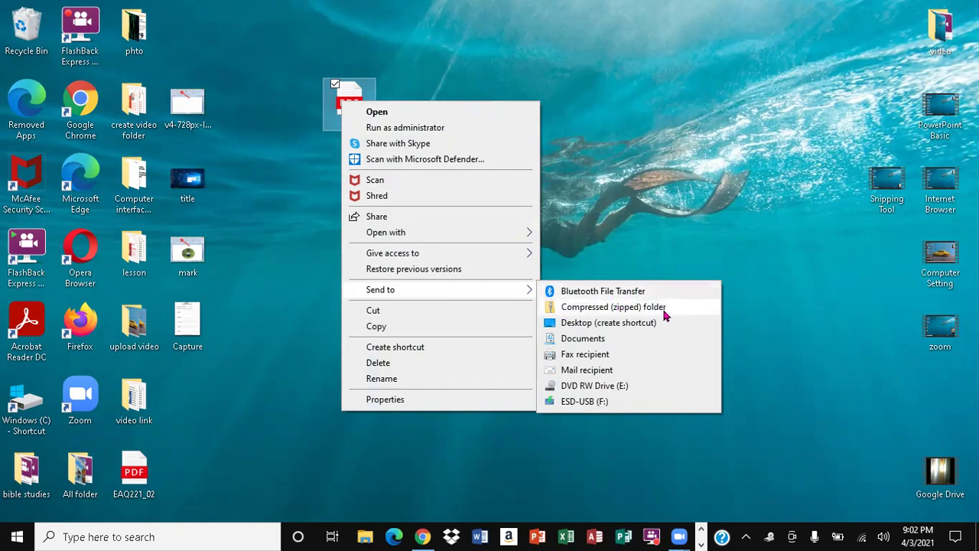
click(570, 406)
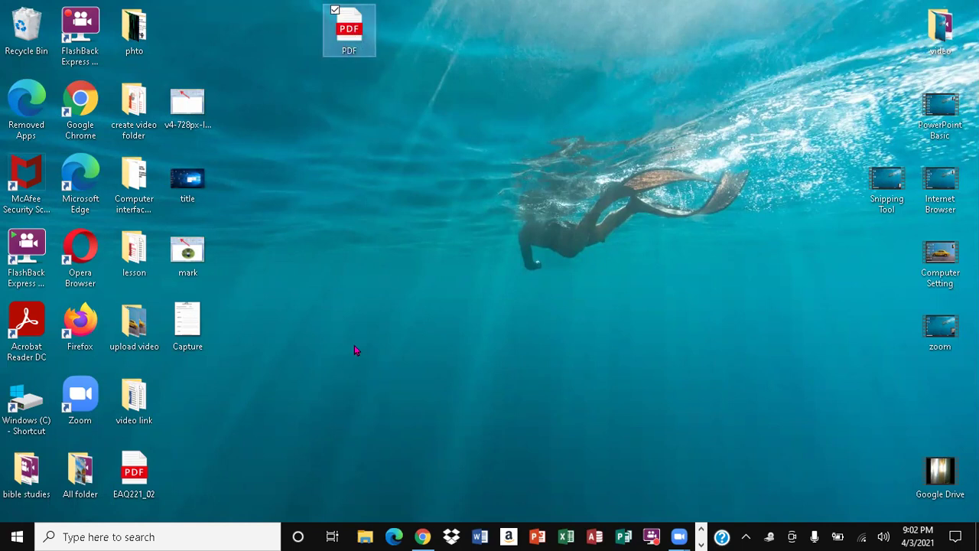
Step: Open the ESD-USB (F:) drive from This PC in File Explorer
click(365, 537)
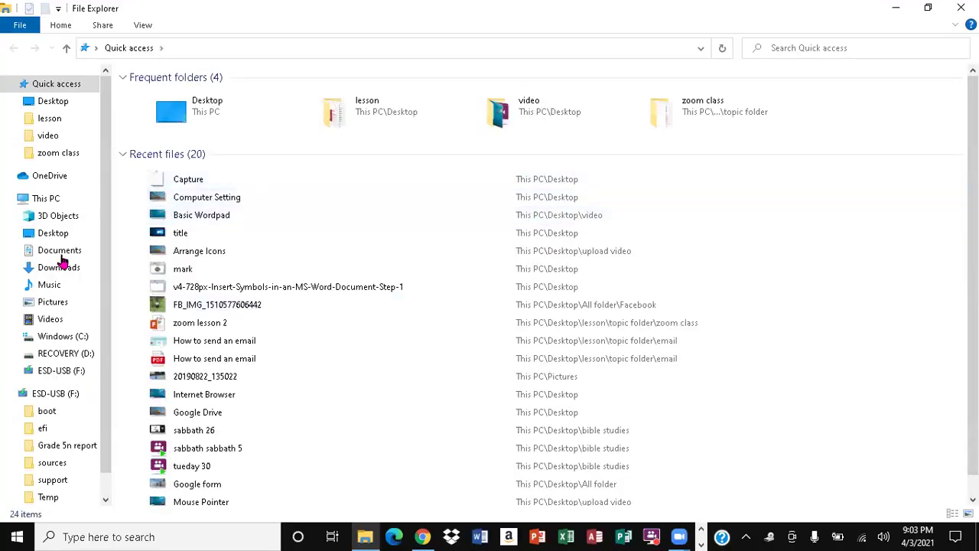
click(55, 199)
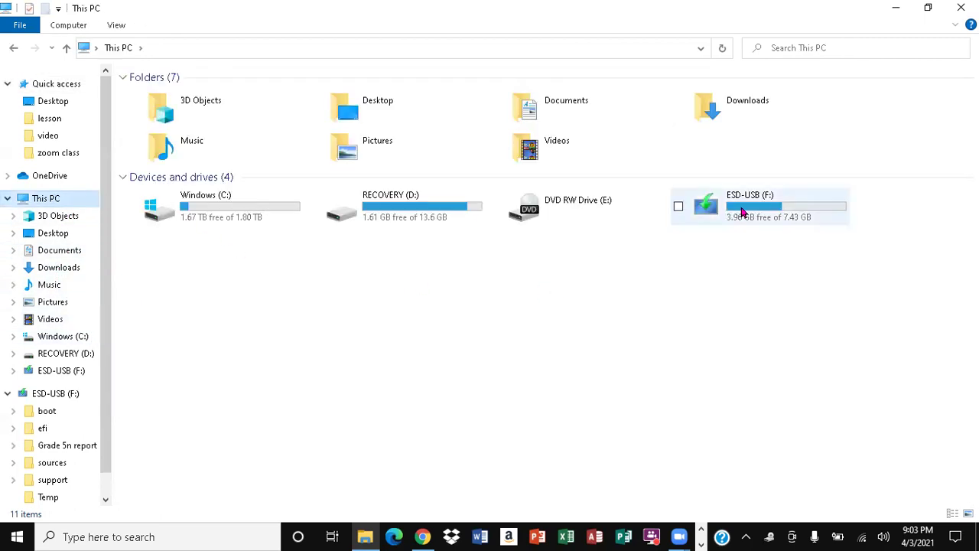
right_click(719, 203)
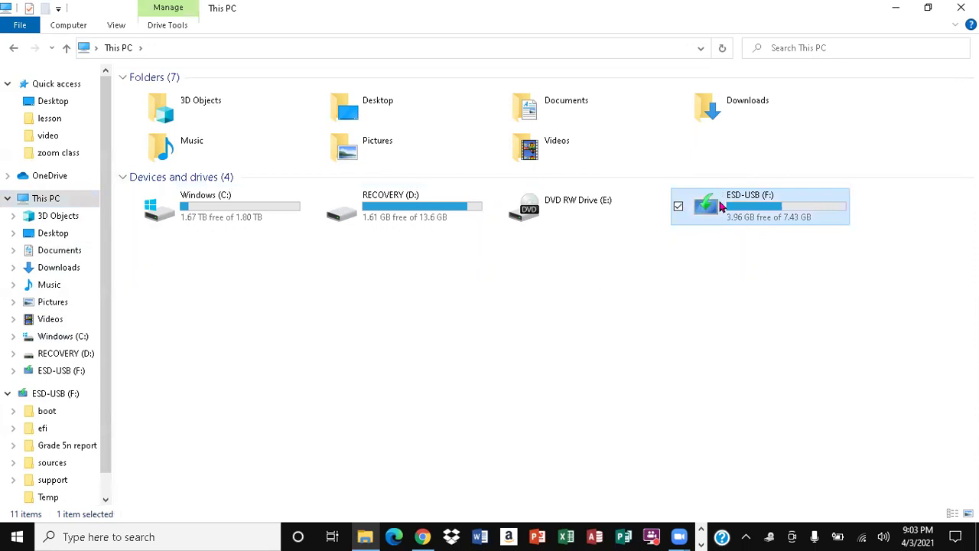
click(753, 206)
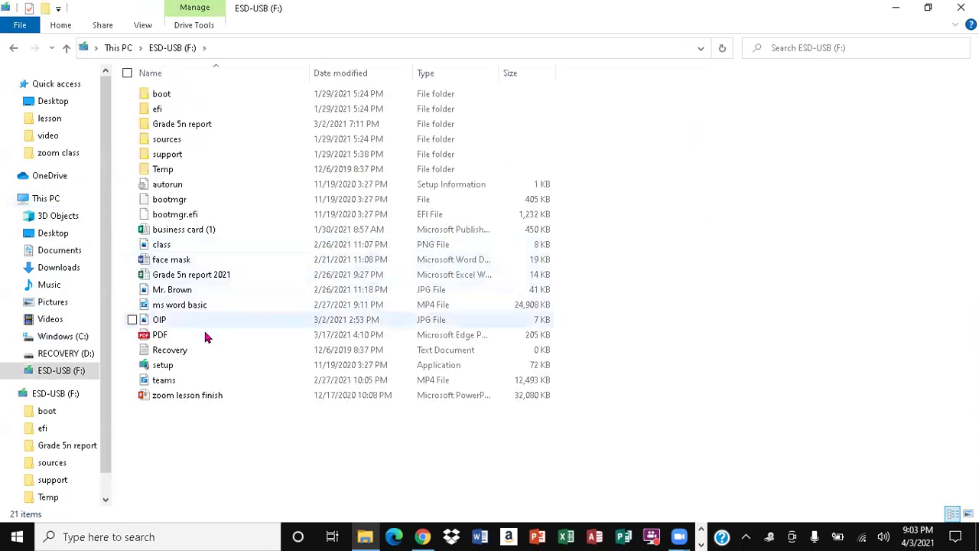
Step: Cut the PDF file from the flash drive and close its window
click(146, 337)
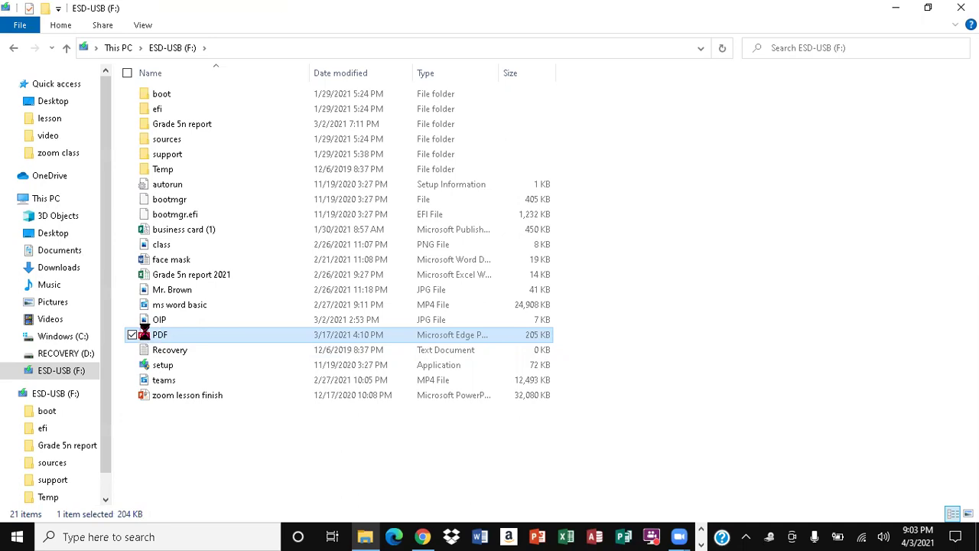
right_click(144, 328)
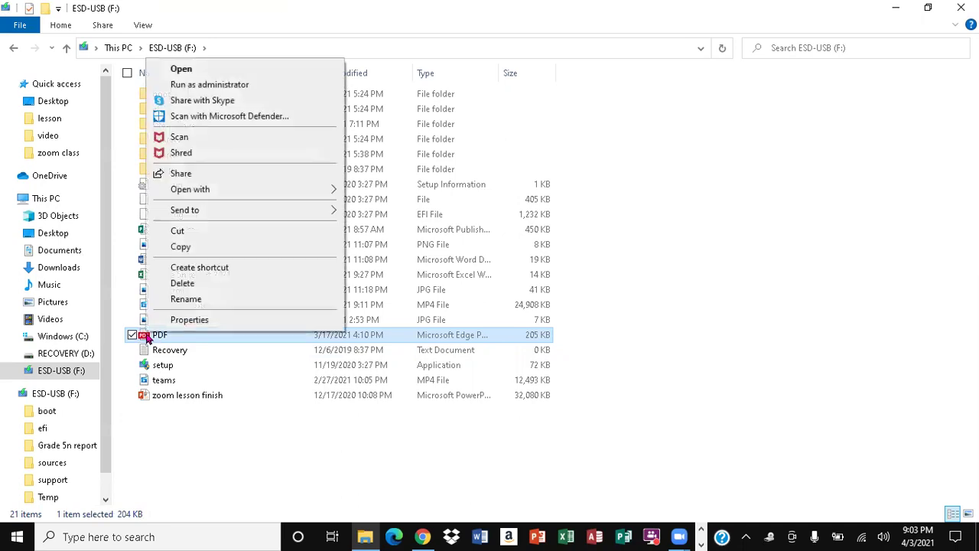
click(179, 231)
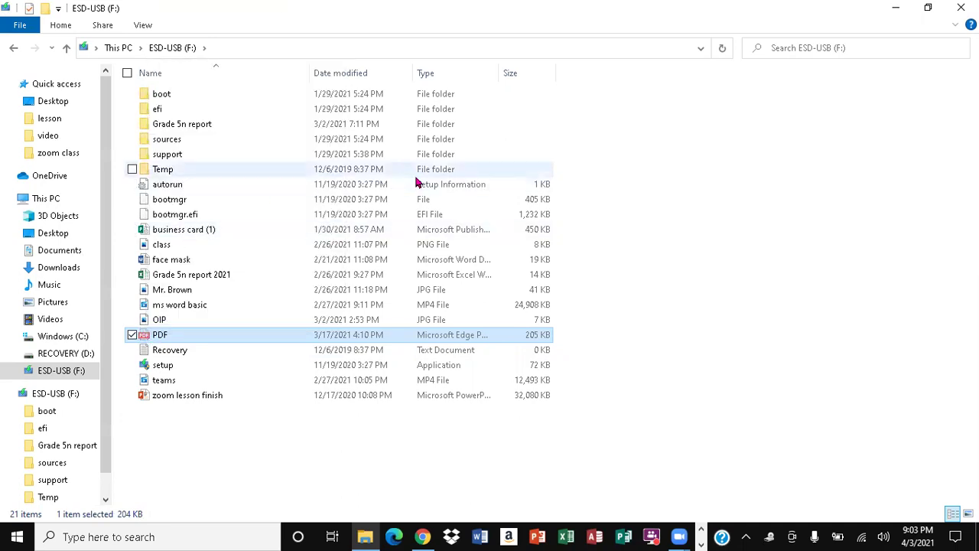
click(960, 8)
Step: Paste the cut PDF onto the desktop, replacing the existing PDF.pdf
click(601, 196)
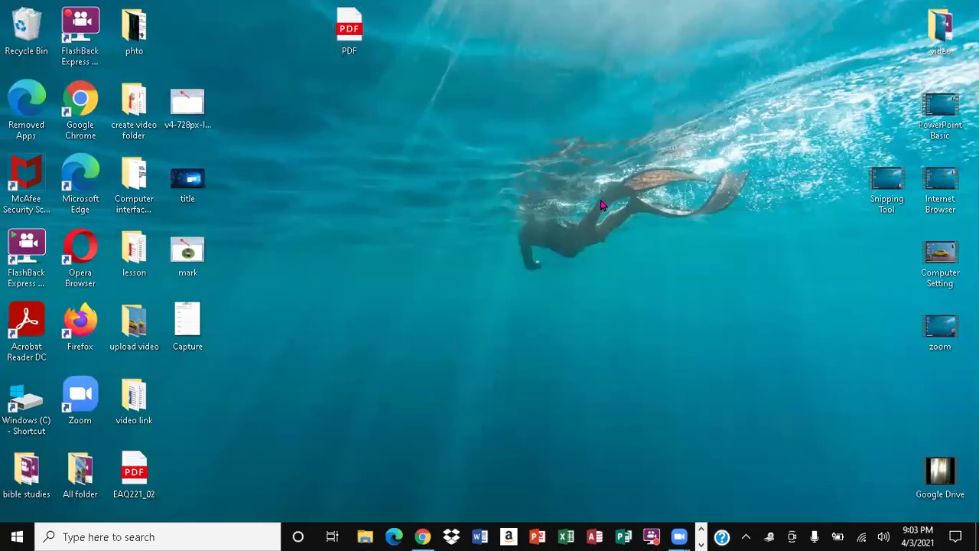
right_click(601, 205)
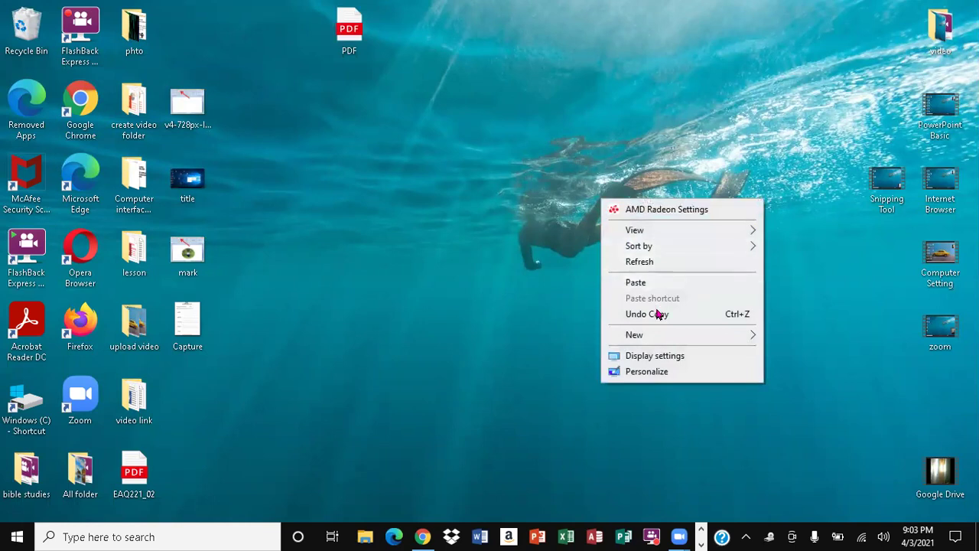
click(634, 283)
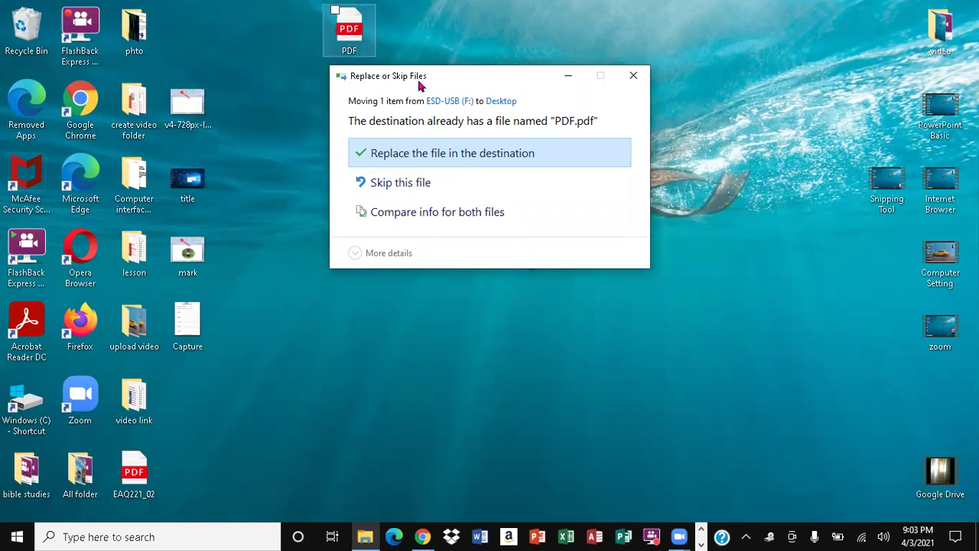
click(451, 156)
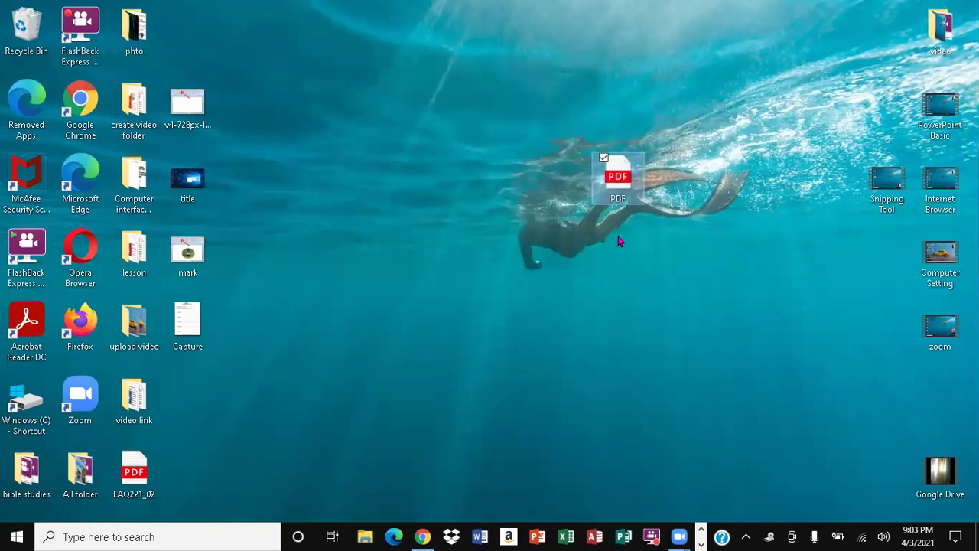
click(609, 289)
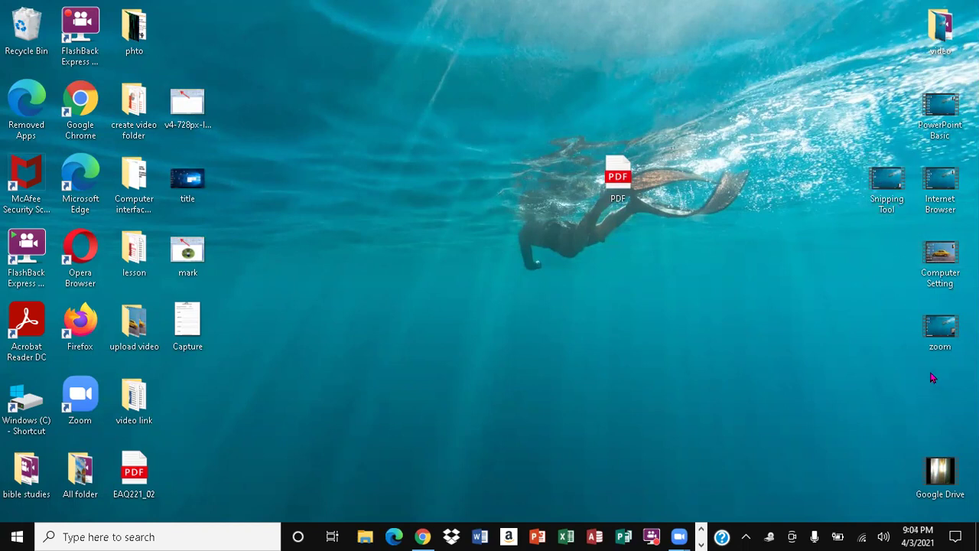
Step: Send a copy of the zoom video to ESD-USB (F:) and, once copied, reopen File Explorer
double_click(942, 328)
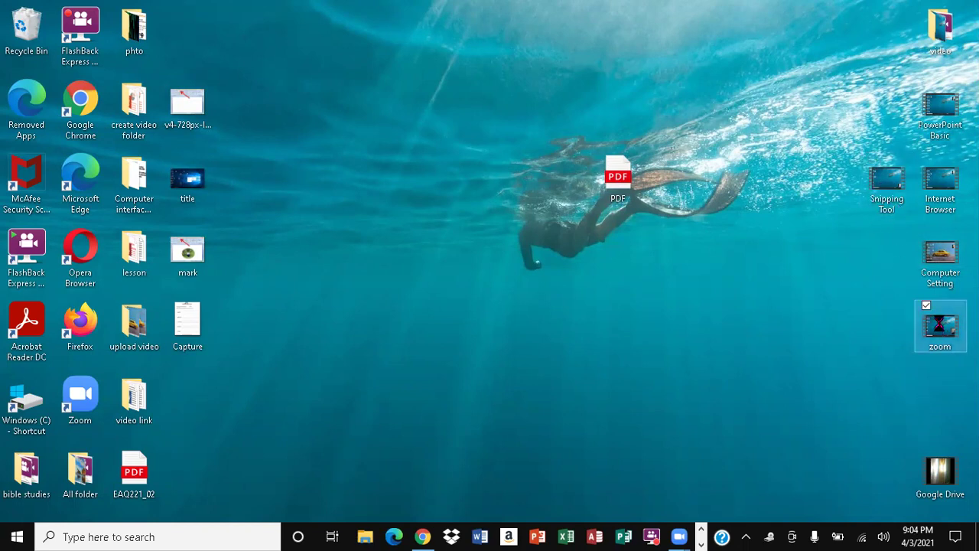
right_click(935, 325)
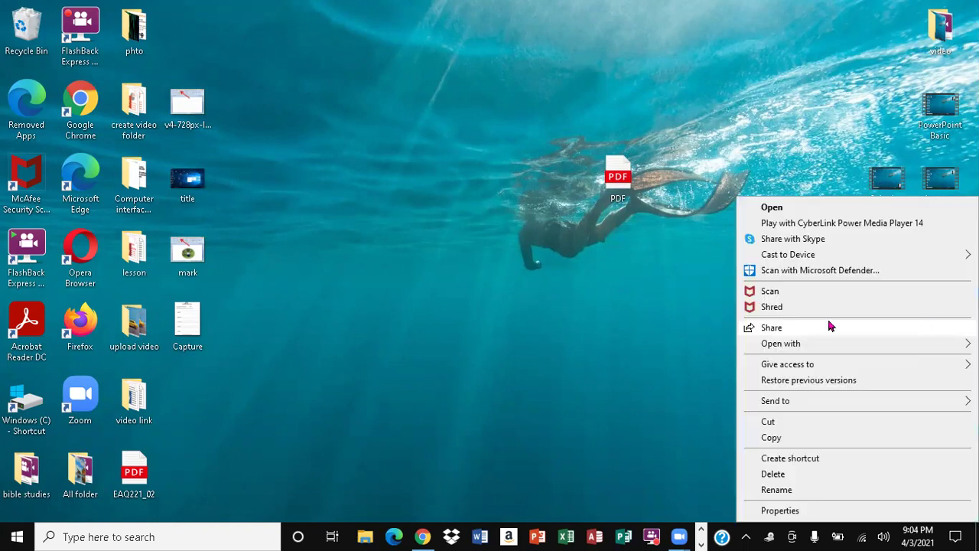
mouse_move(788, 410)
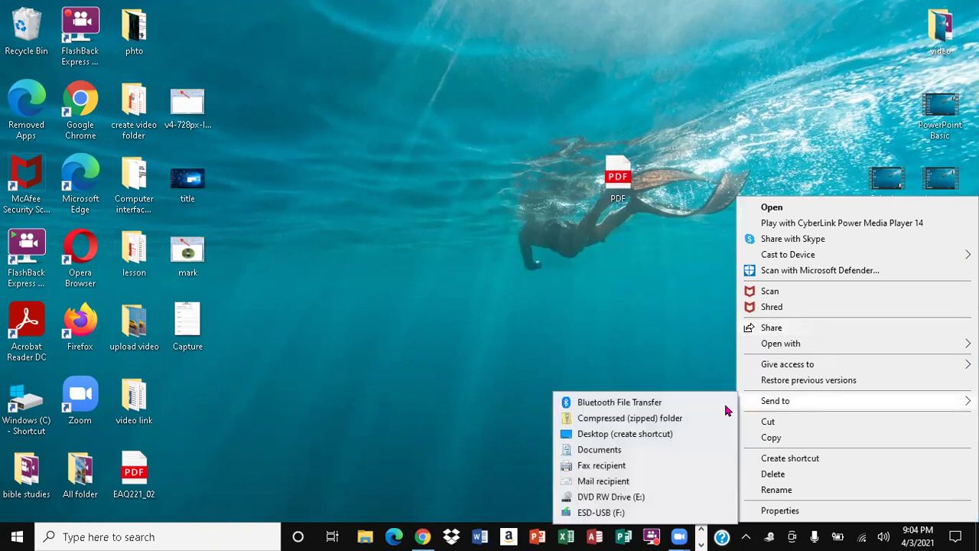
click(611, 512)
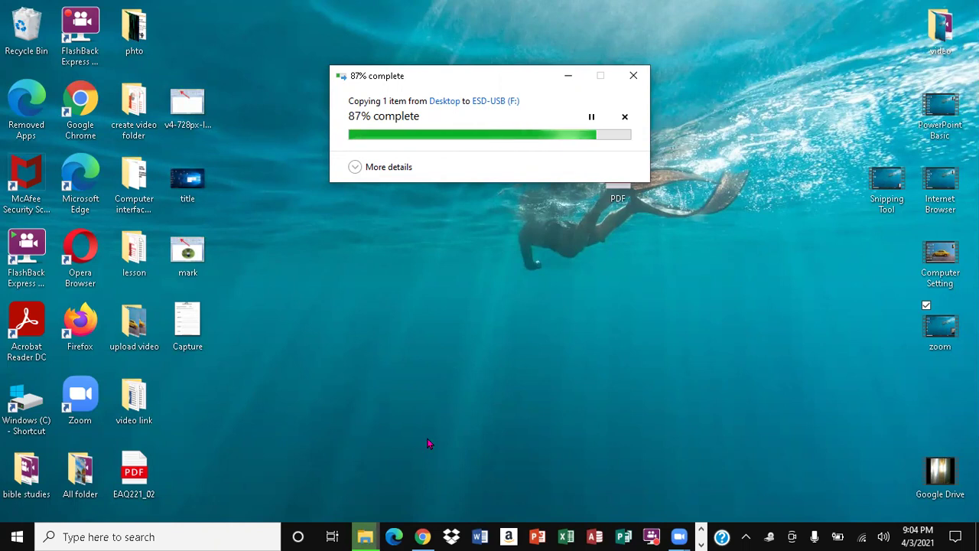
mouse_move(365, 535)
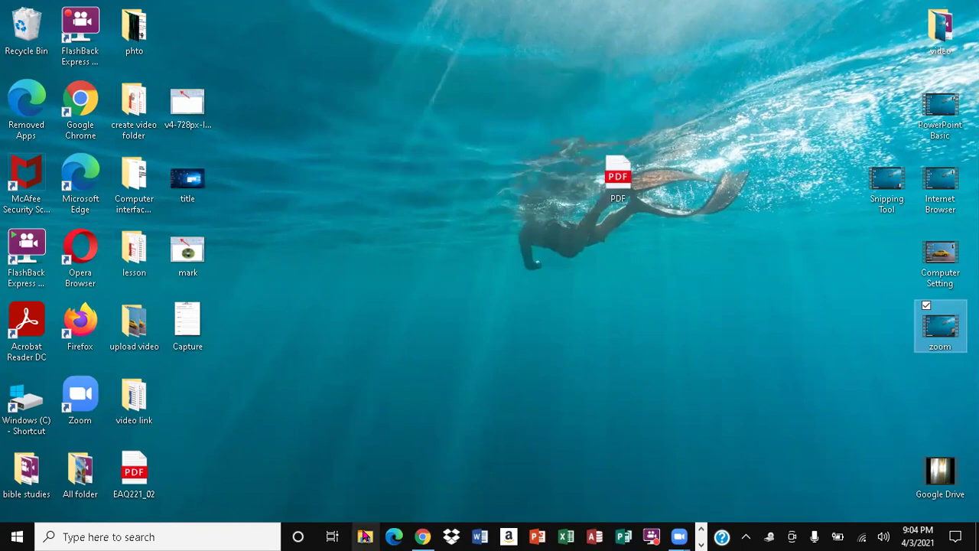
click(364, 536)
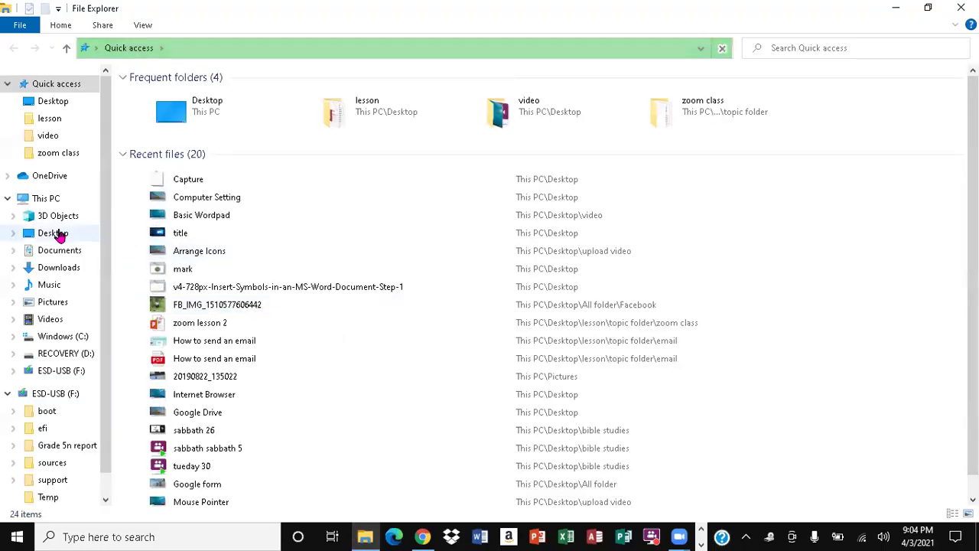
Step: Open ESD-USB (F:) from This PC to see the 54,686 KB zoom WMV, then restore the window smaller
click(65, 198)
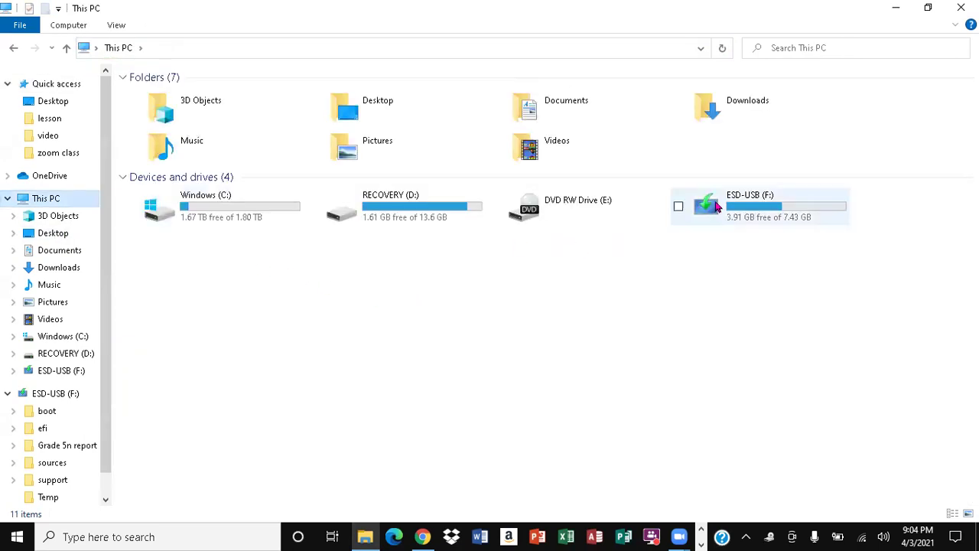
click(729, 205)
right_click(729, 204)
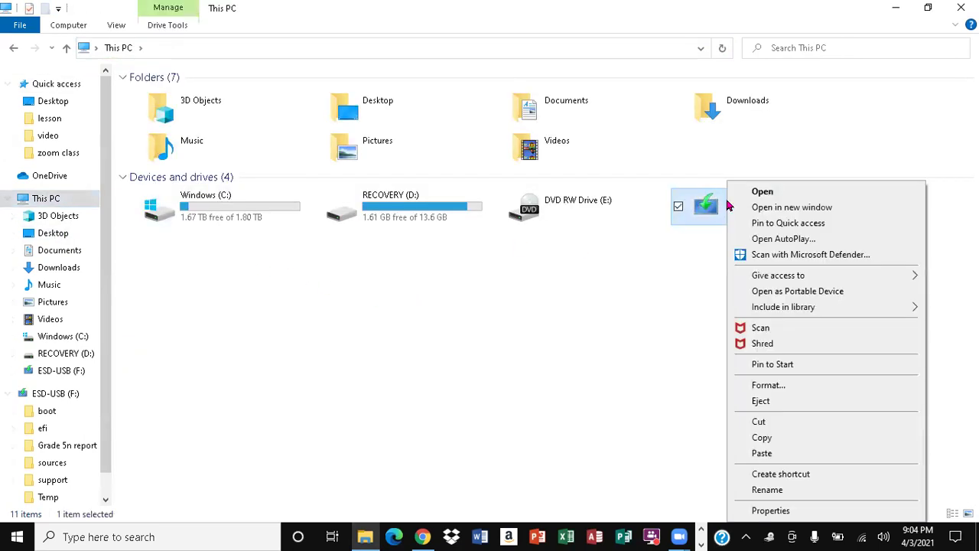
click(753, 190)
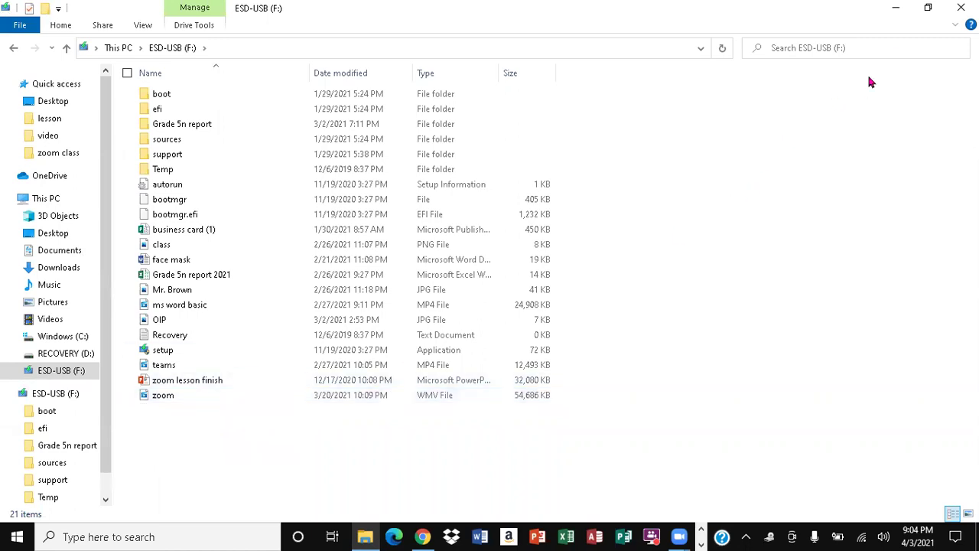
click(927, 11)
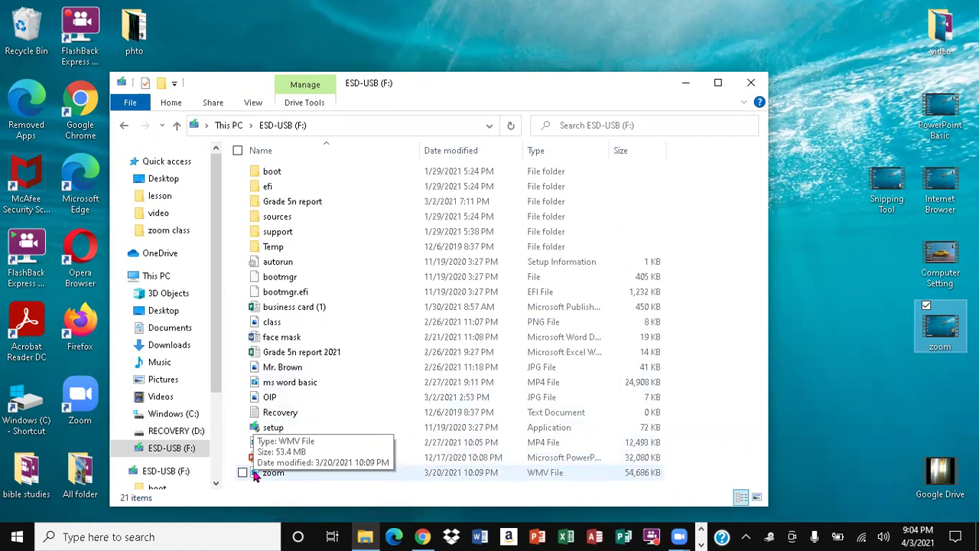
Step: Drag zoom.wmv from ESD-USB (F:) to the desktop, replacing the existing file, then close Explorer
drag(256, 474, 824, 100)
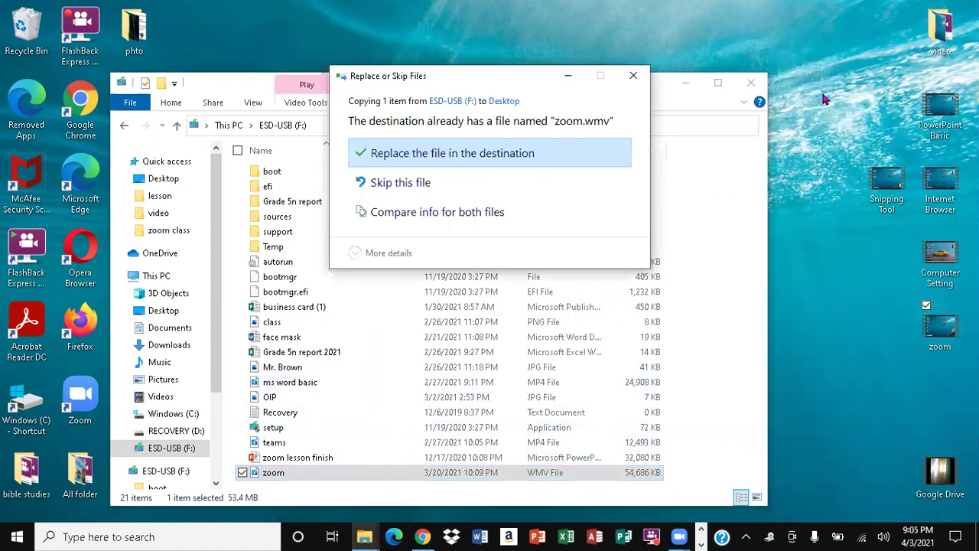
click(528, 154)
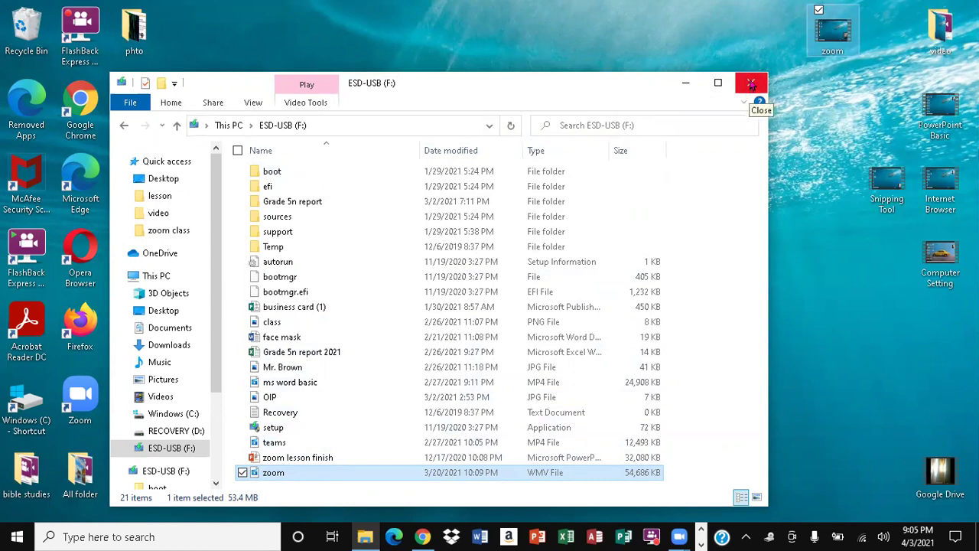
click(751, 85)
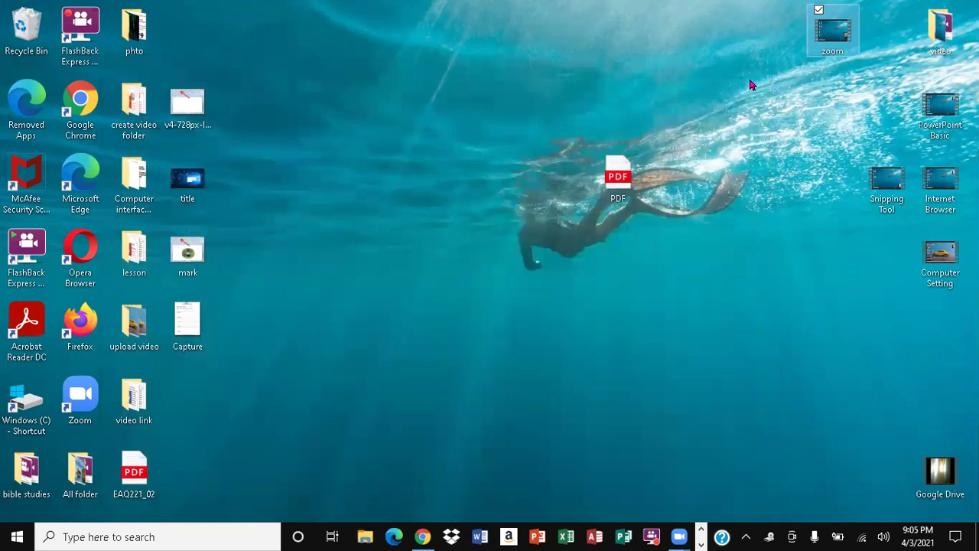